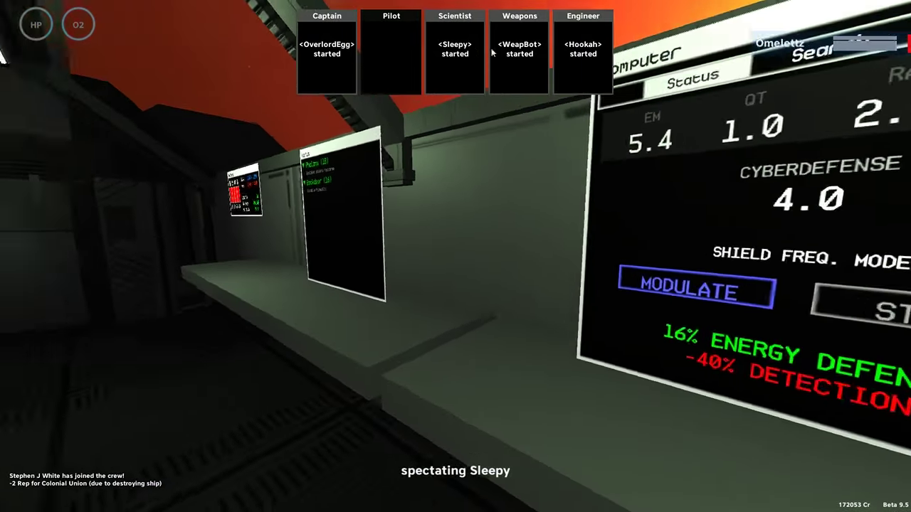
- Join the crew as Weapons Specialist and step out into the ship's corridor
left_click(498, 52)
left_click(589, 474)
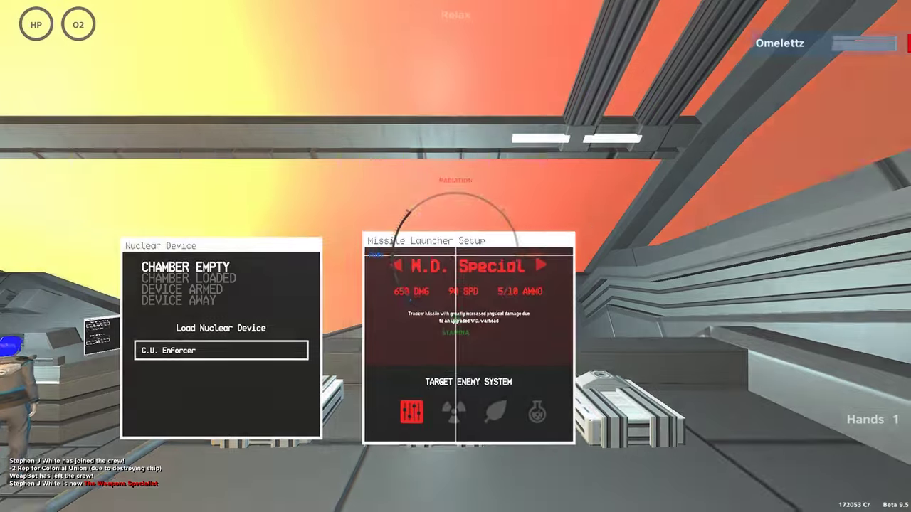
key("w")
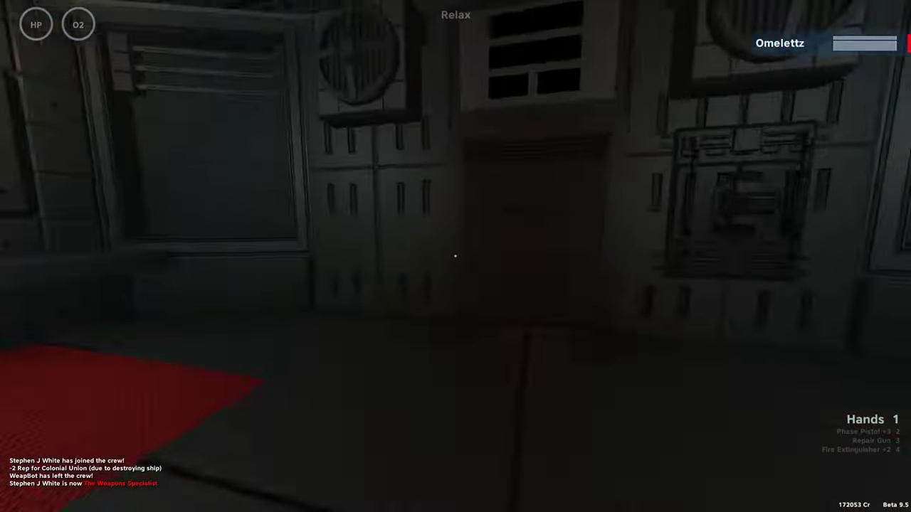
- Walk past the bridge and along the bunk-lined corridor into the crew quarters
key("w")
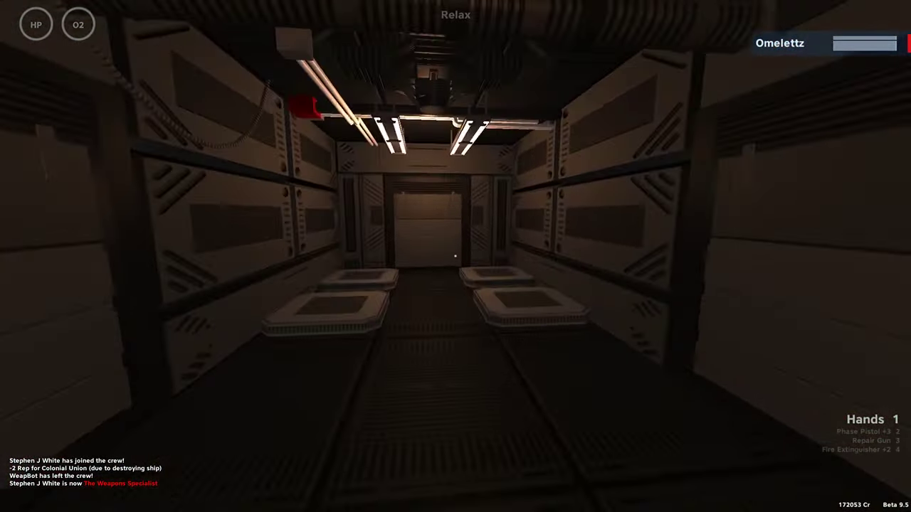
key("w")
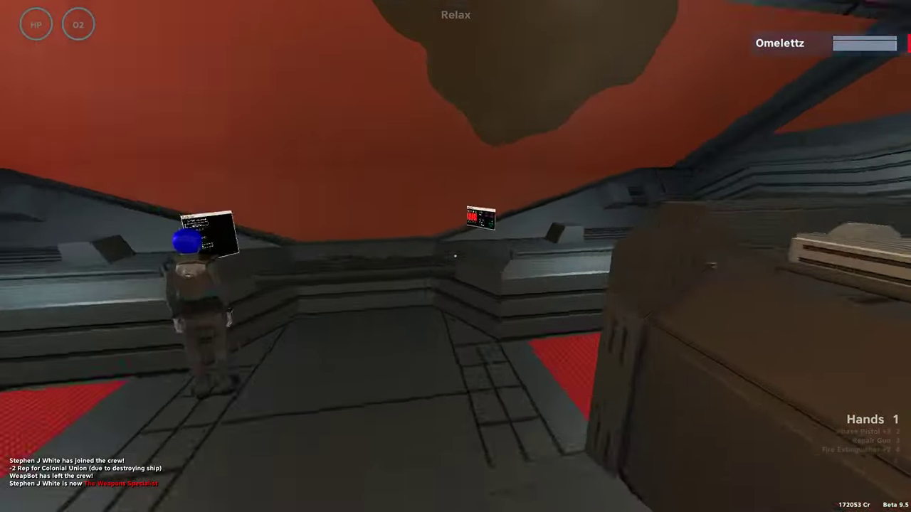
key("w")
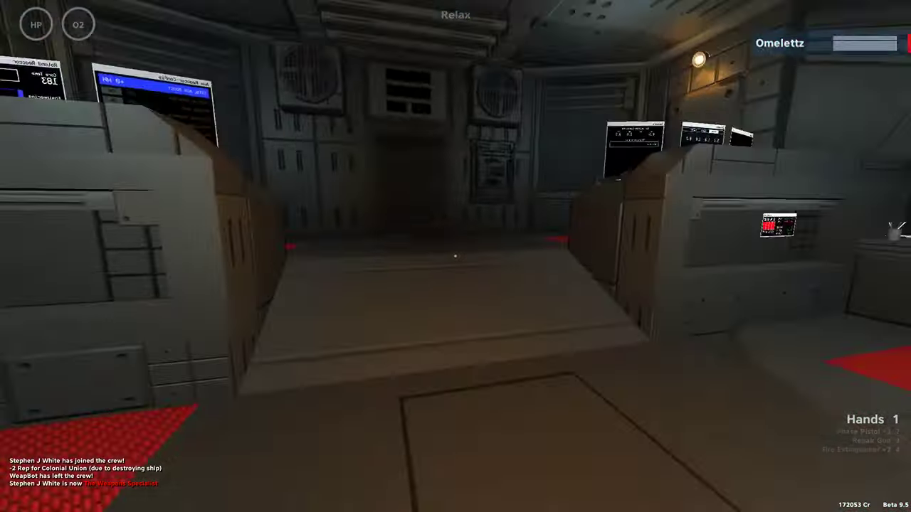
key("w")
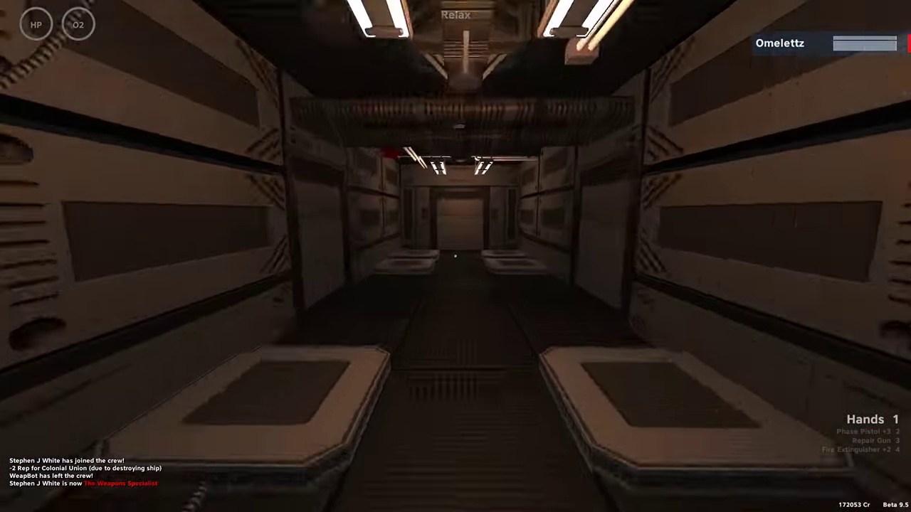
key("w")
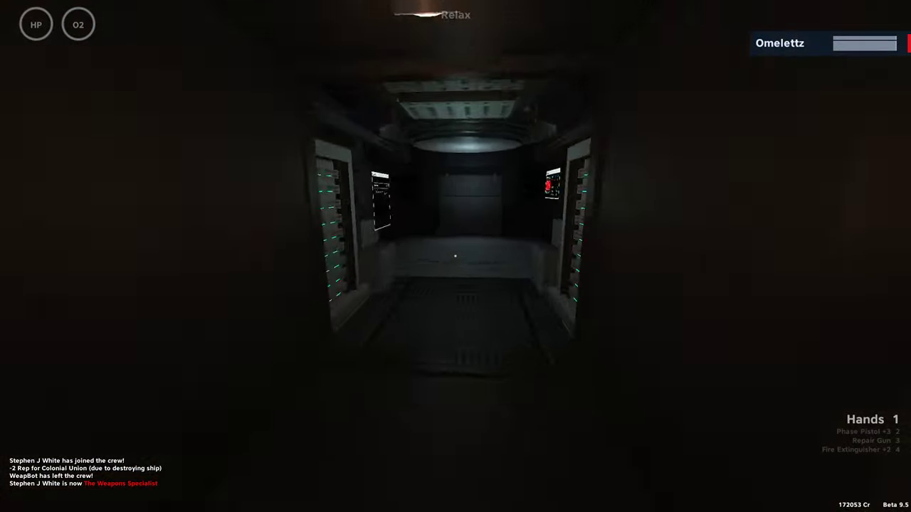
key("w")
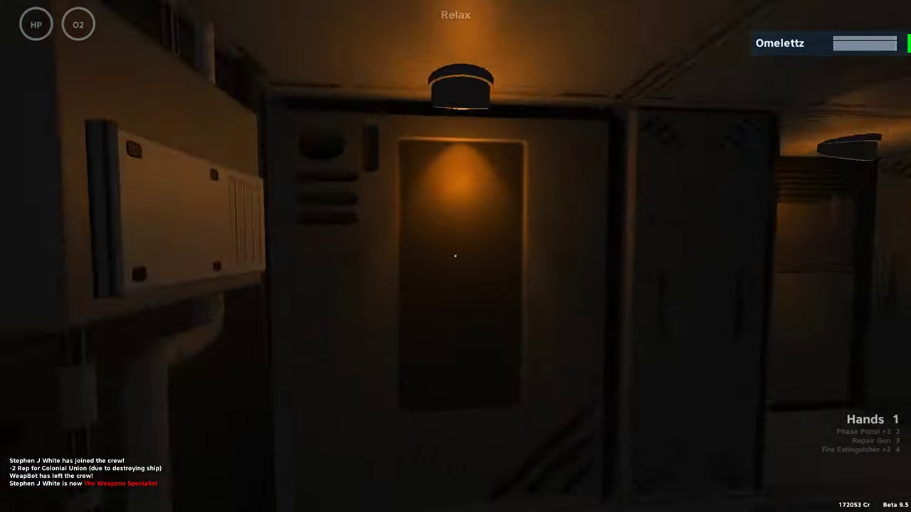
- Follow the captain across the bridge into the red-lit CU Long Range cannon corridor
key("w")
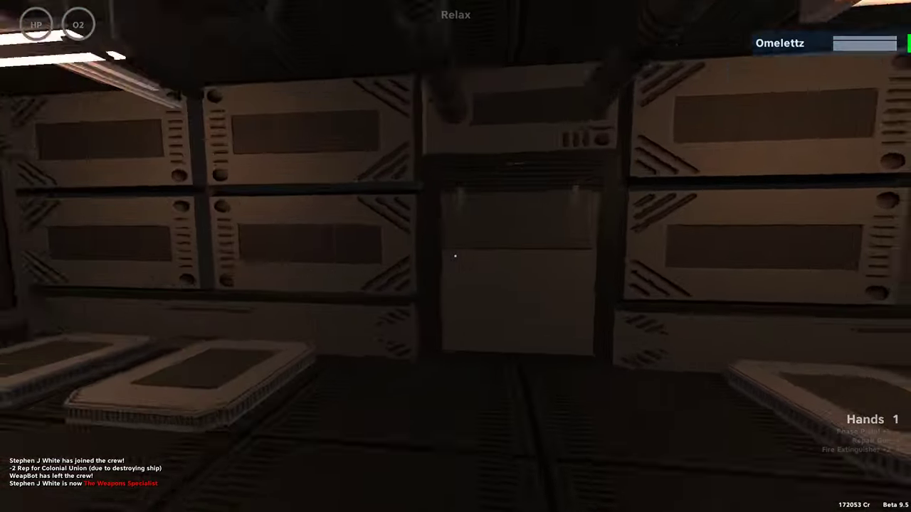
key("w")
key("w")
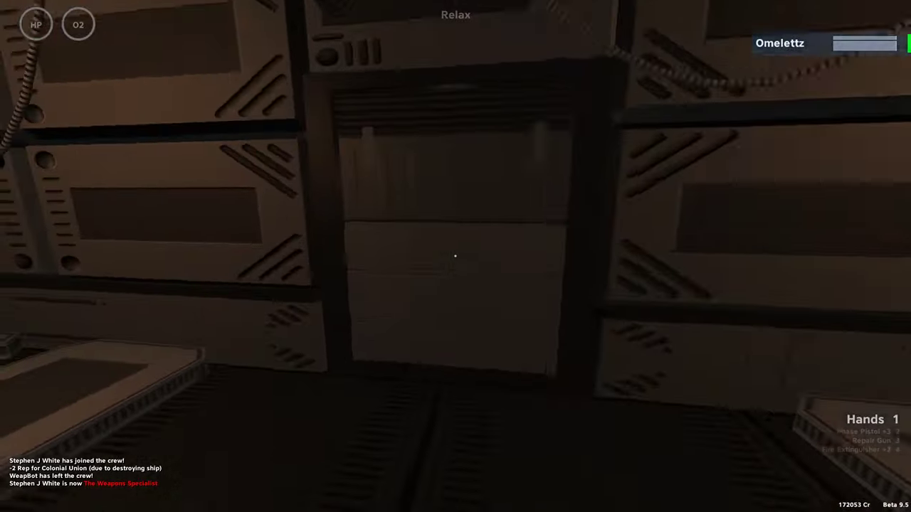
key("w")
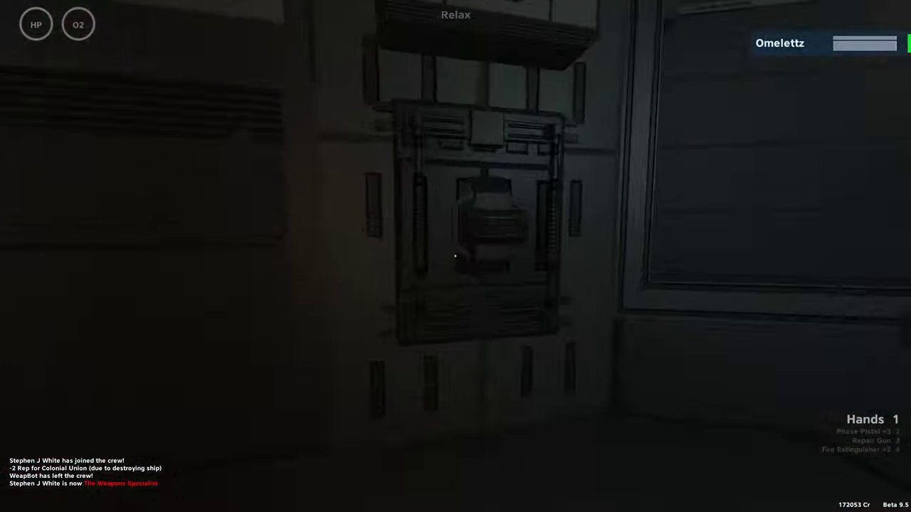
key("w")
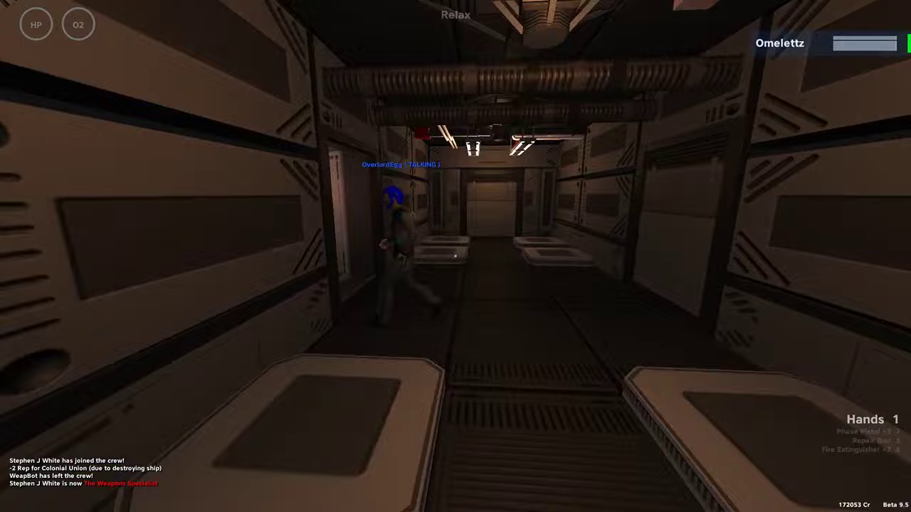
key("w")
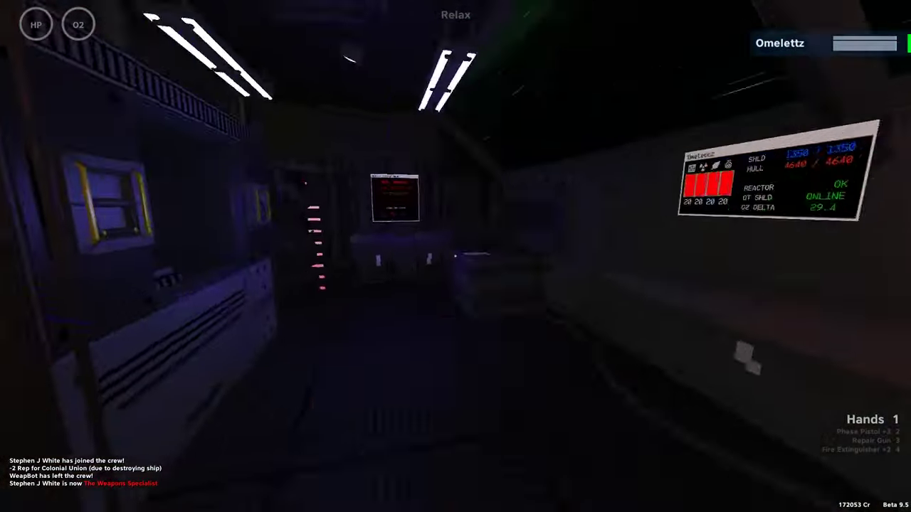
key("w")
key("w")
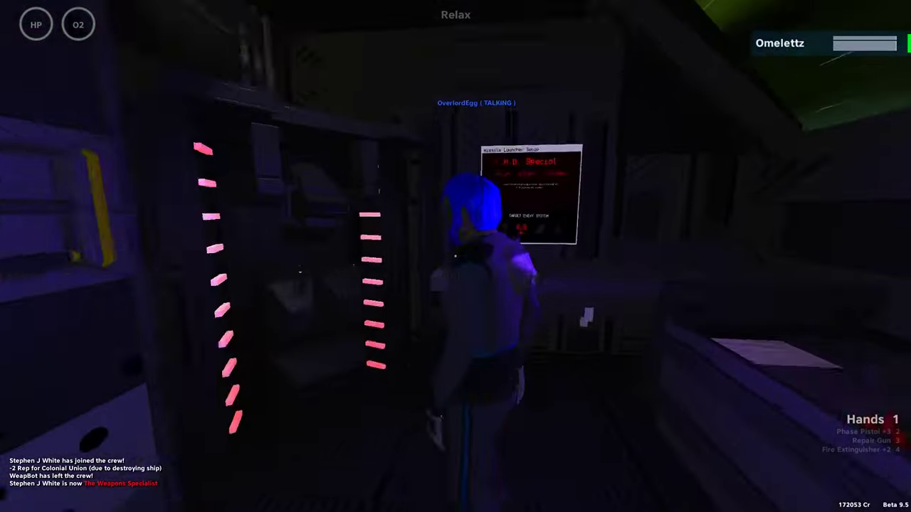
key("w")
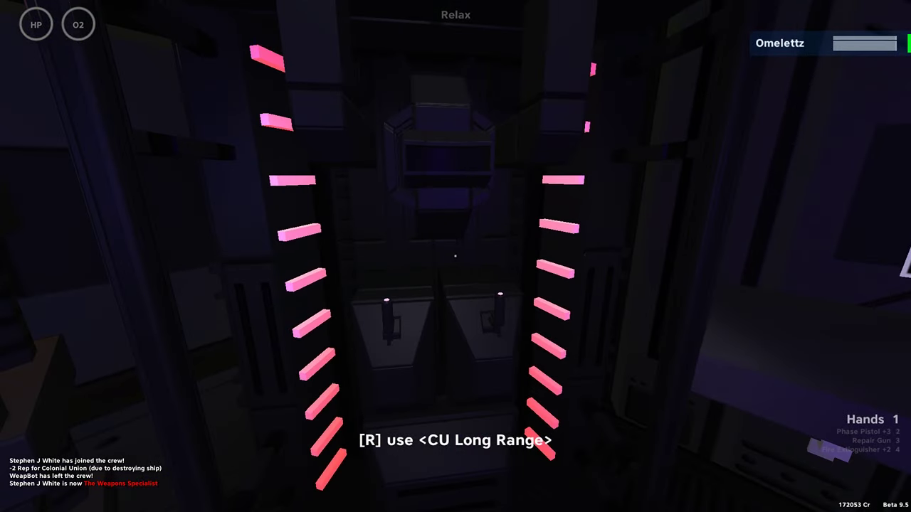
- Man the CU Long Range cannon and fire on the U.S.S. Maless and C.U. Scout Drone
key("r")
left_click(456, 256)
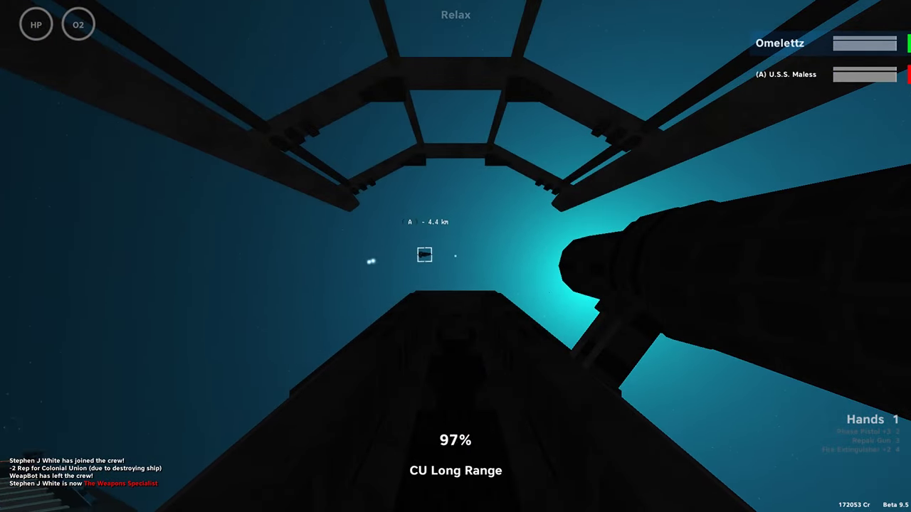
left_click(455, 256)
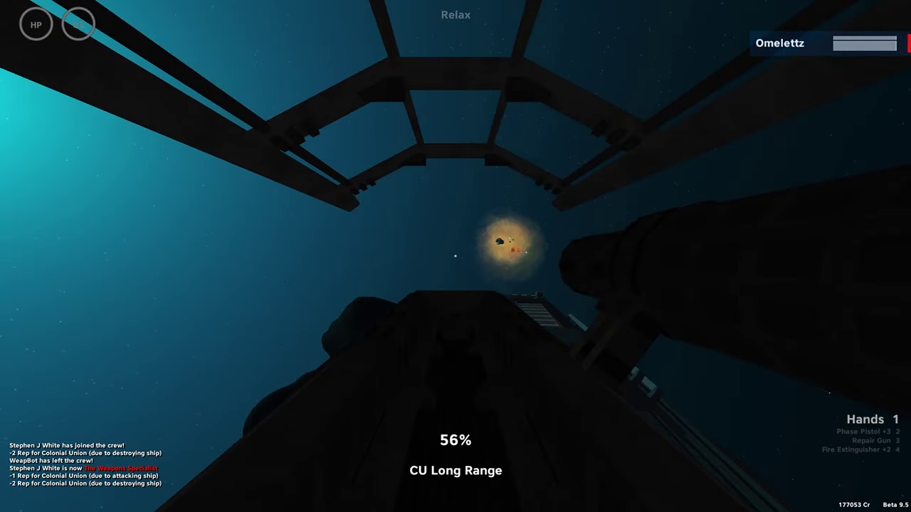
left_click(455, 256)
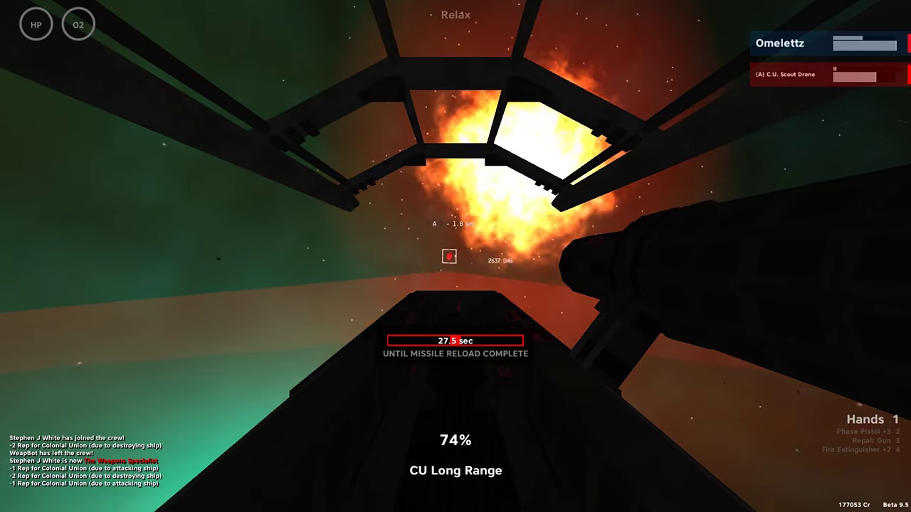
left_click(455, 256)
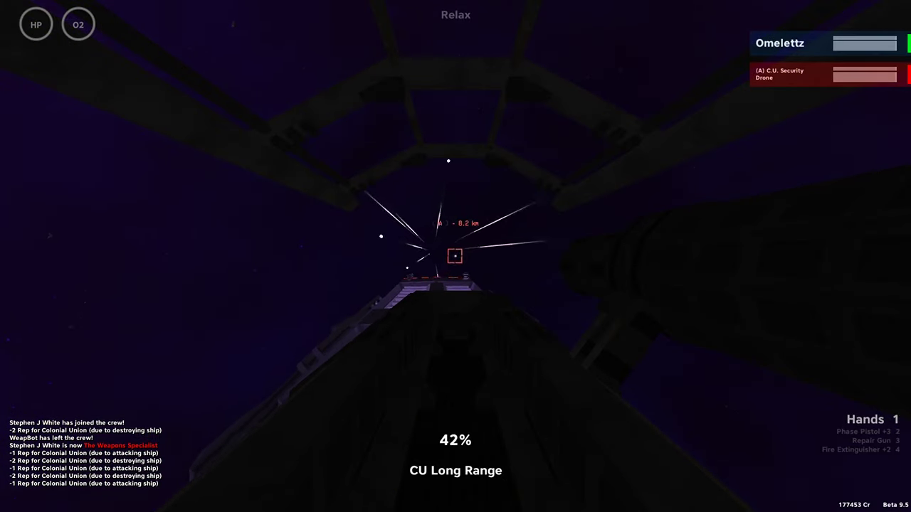
- Launch a locked-on missile at the C.U. Security Drone before the warp
left_click(455, 255)
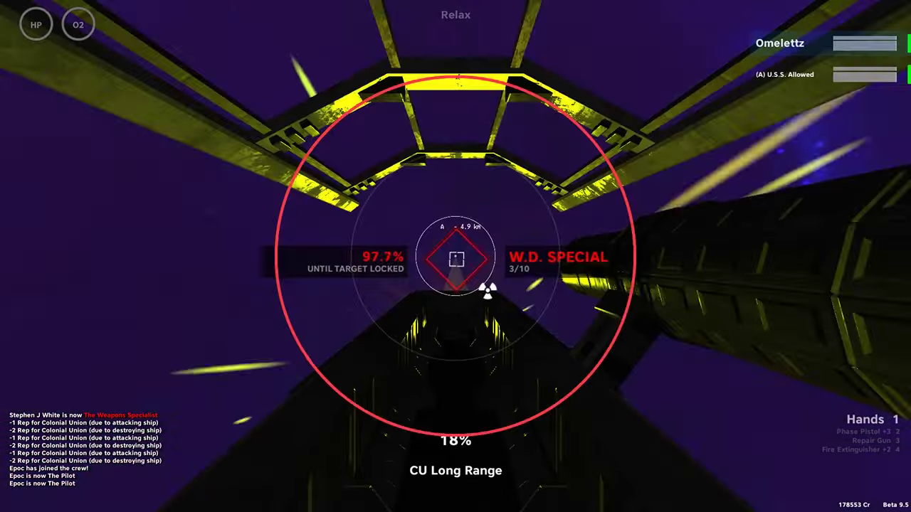
- Hit the U.S.S. Allowed with a missile and cannon fire until it explodes
left_click(456, 257)
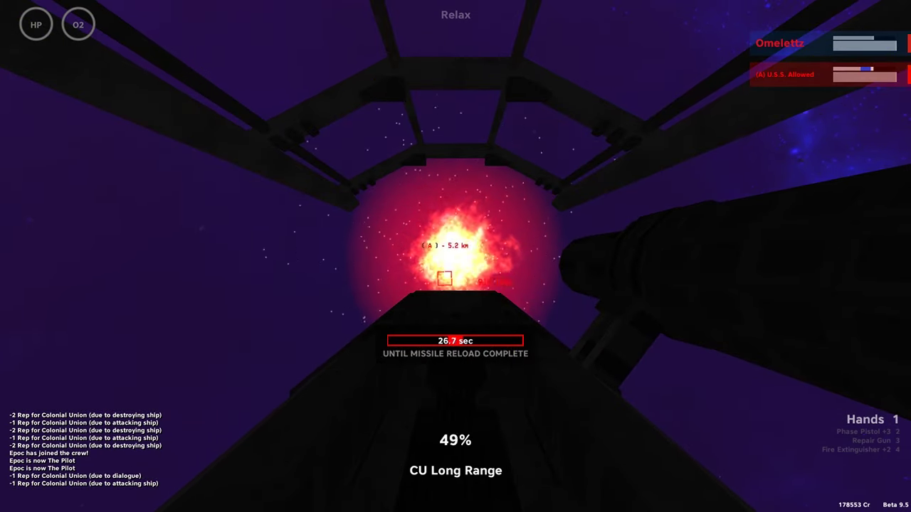
left_click(456, 257)
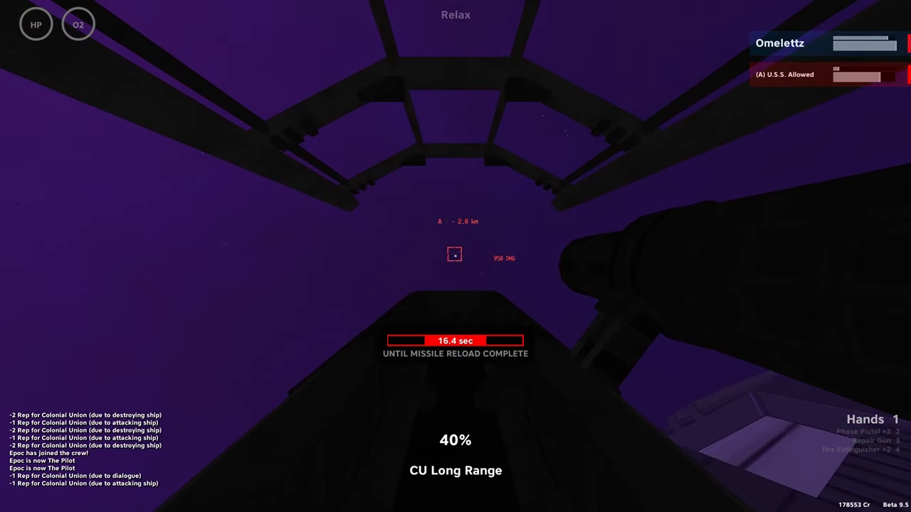
left_click(455, 256)
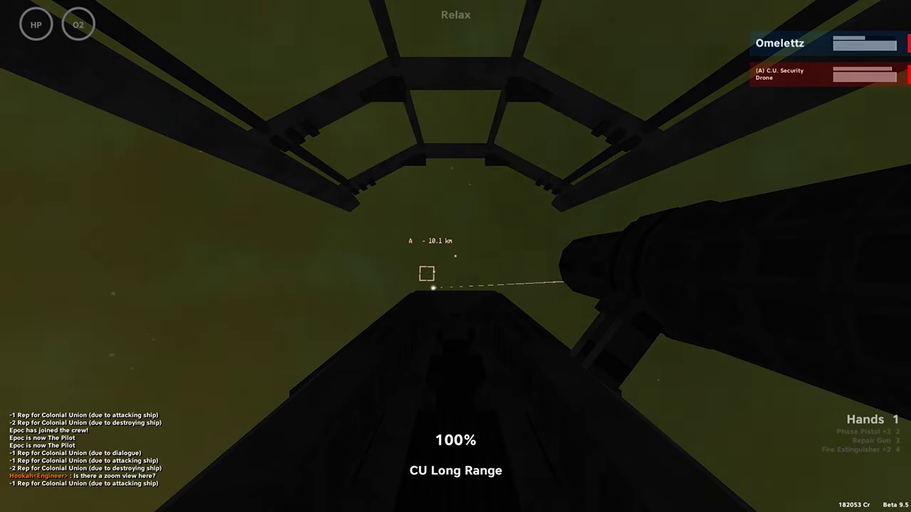
- Fire a missile at the C.U. Security Drone, then wait out the warp
left_click(456, 256)
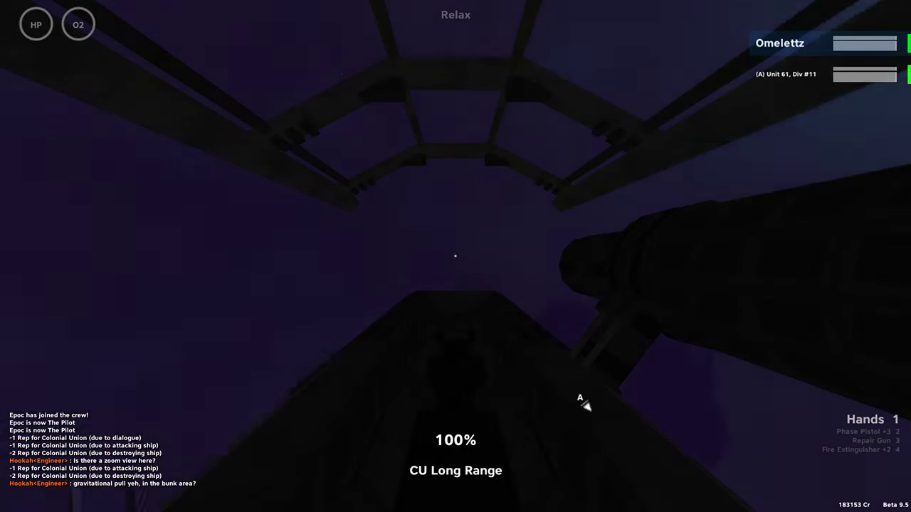
- Destroy Unit 61, Div #11 with a cannon shot and a missile
left_click(455, 256)
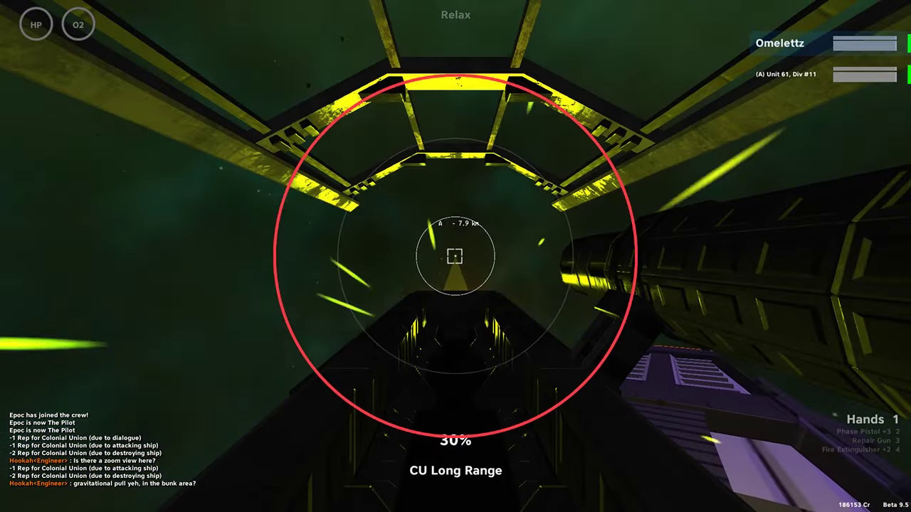
right_click(455, 256)
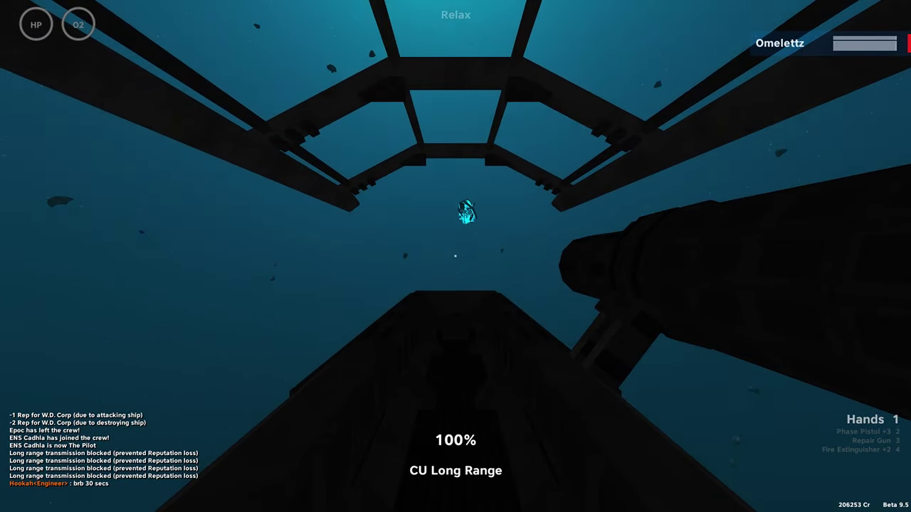
- Fire the cannon and the W.D. SPECIAL missile at The Riumph
left_click(456, 256)
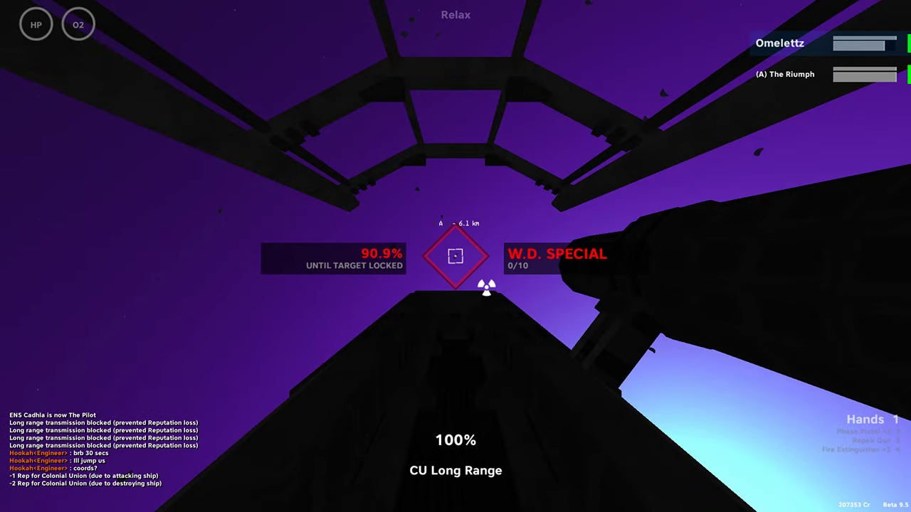
left_click(456, 256)
left_click(455, 256)
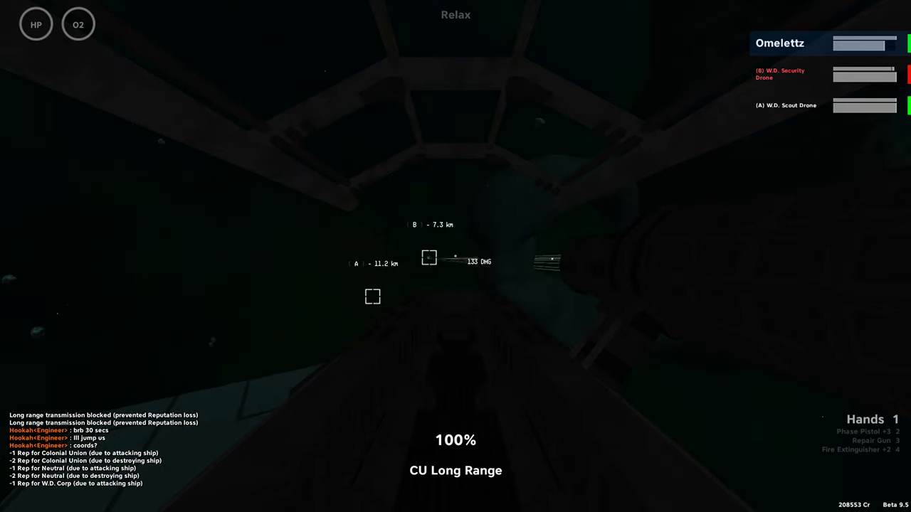
- Keep firing the main cannon at the W.D. Scout and Security Drones
left_click(456, 256)
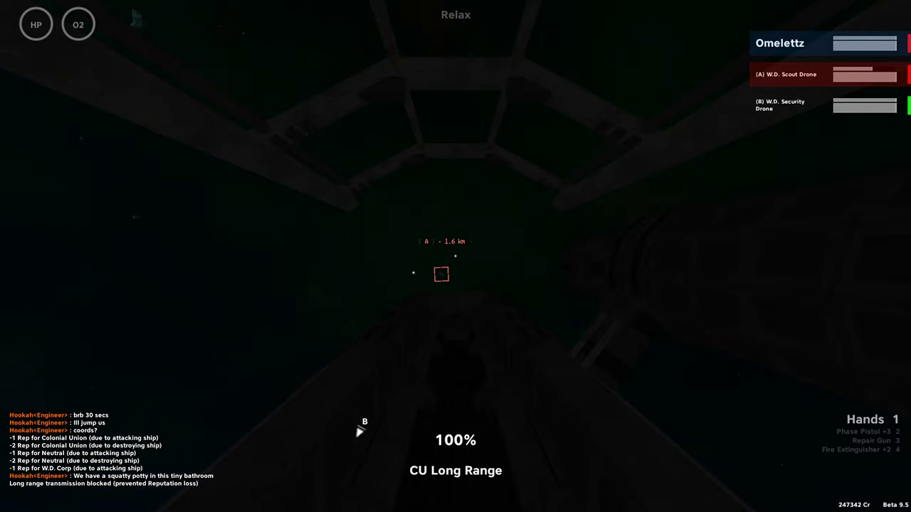
left_click(455, 268)
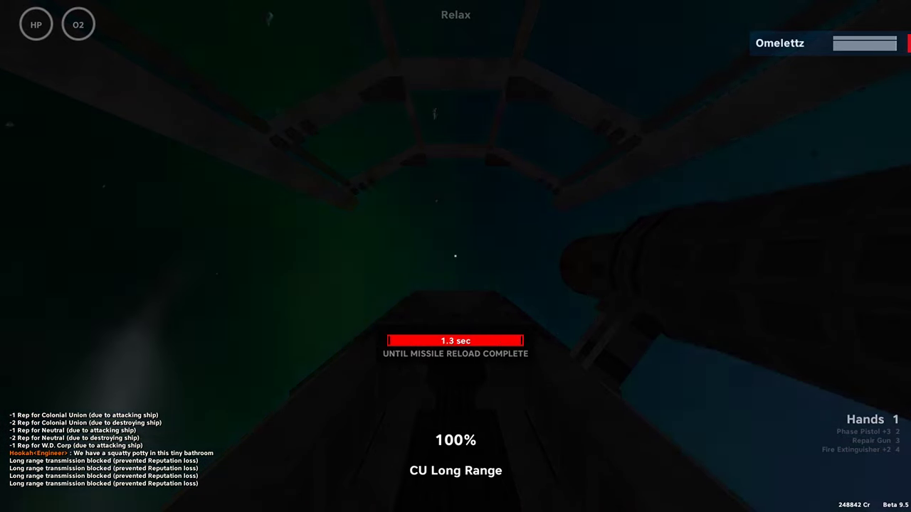
left_click(456, 256)
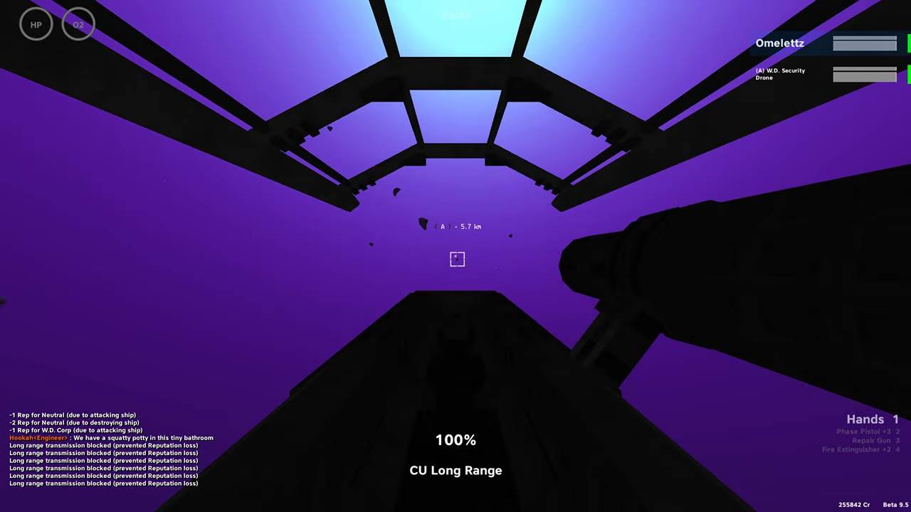
- Launch a missile at the drone waiting outside the warp exit
left_click(456, 259)
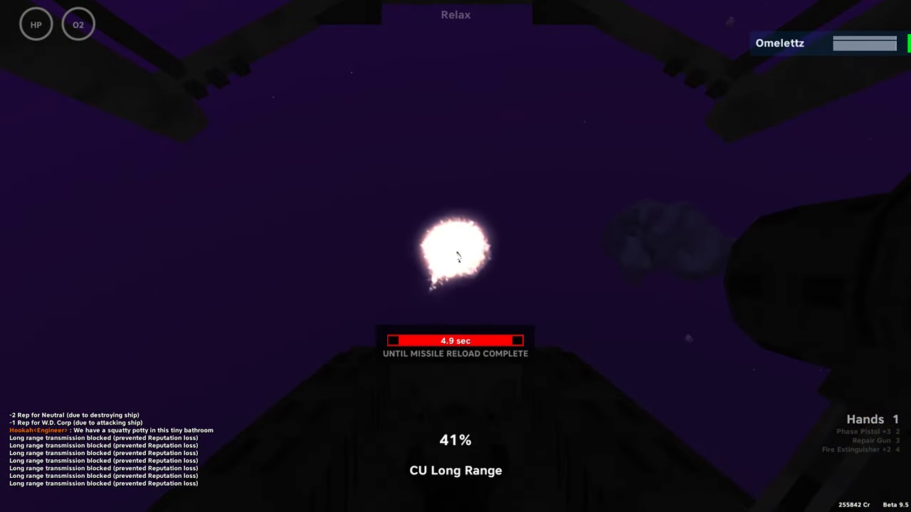